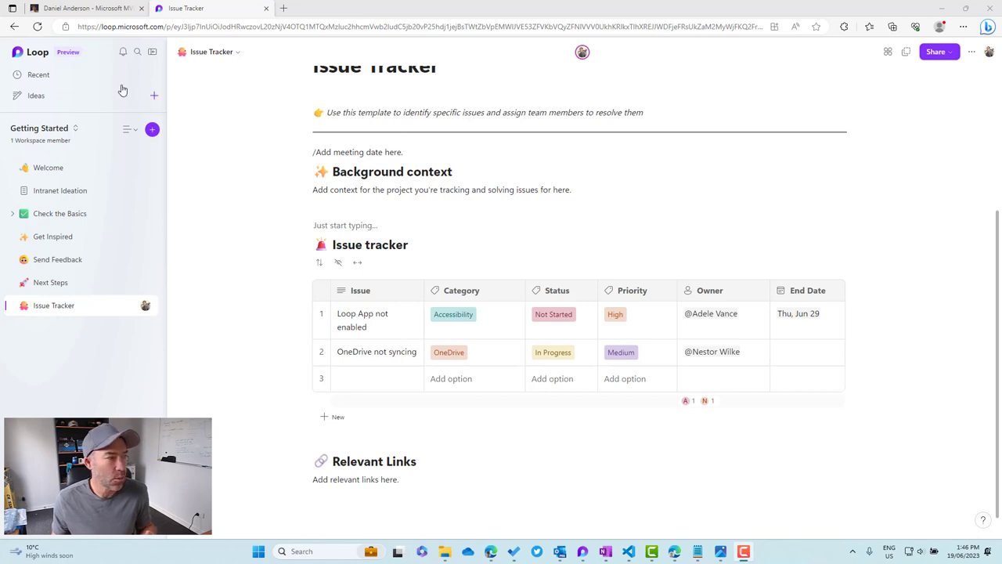
Collapse the navigation sidebar, briefly reopening it before hiding it again
click(151, 52)
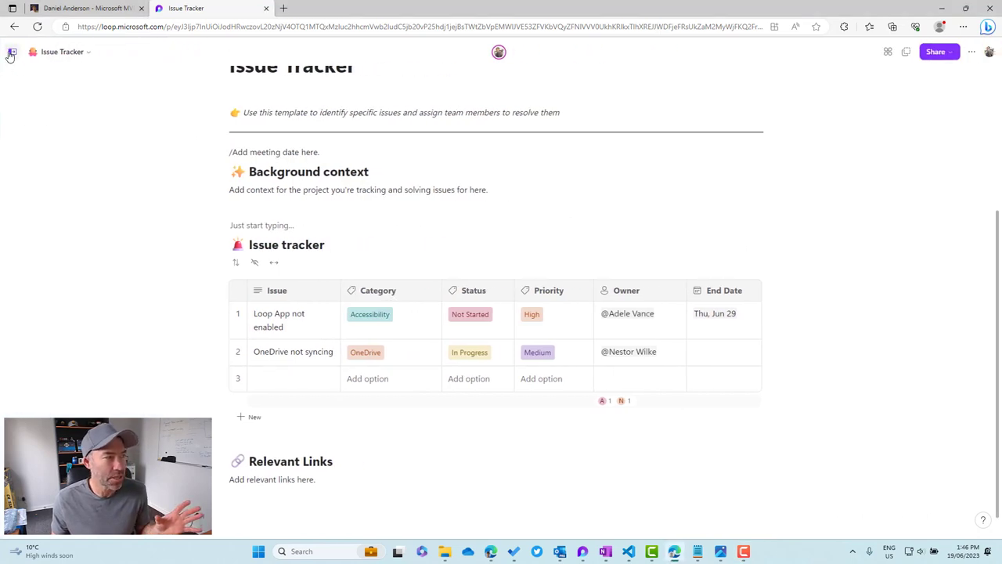
click(12, 51)
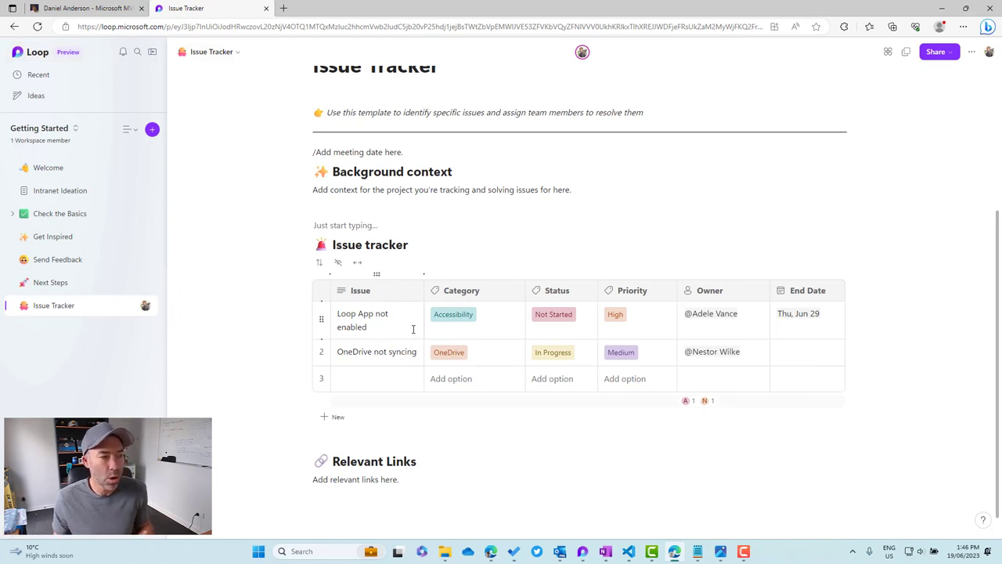
click(152, 52)
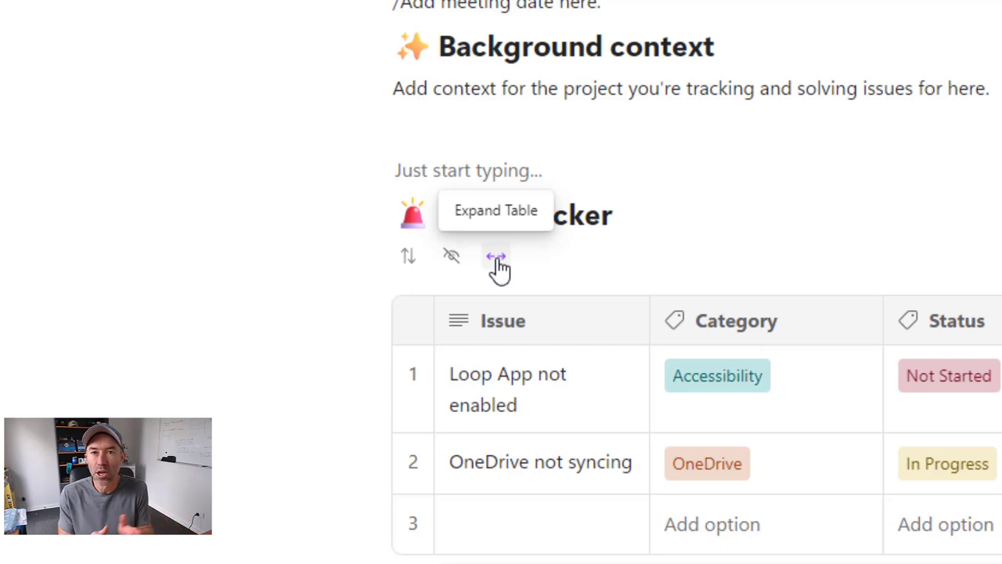
Expand the Issue tracker table to full page width and drag the Owner and Issue columns narrower
click(497, 258)
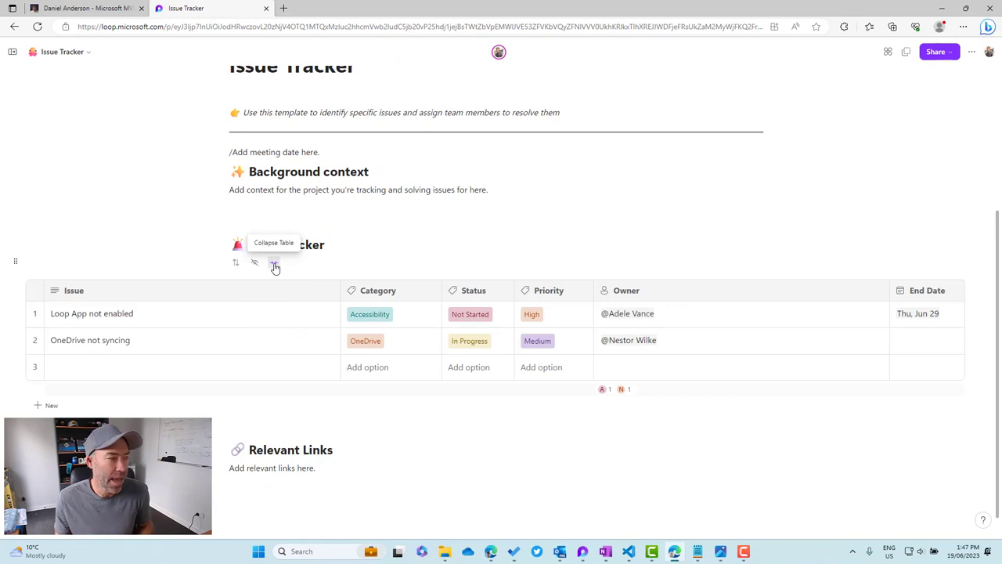
click(275, 265)
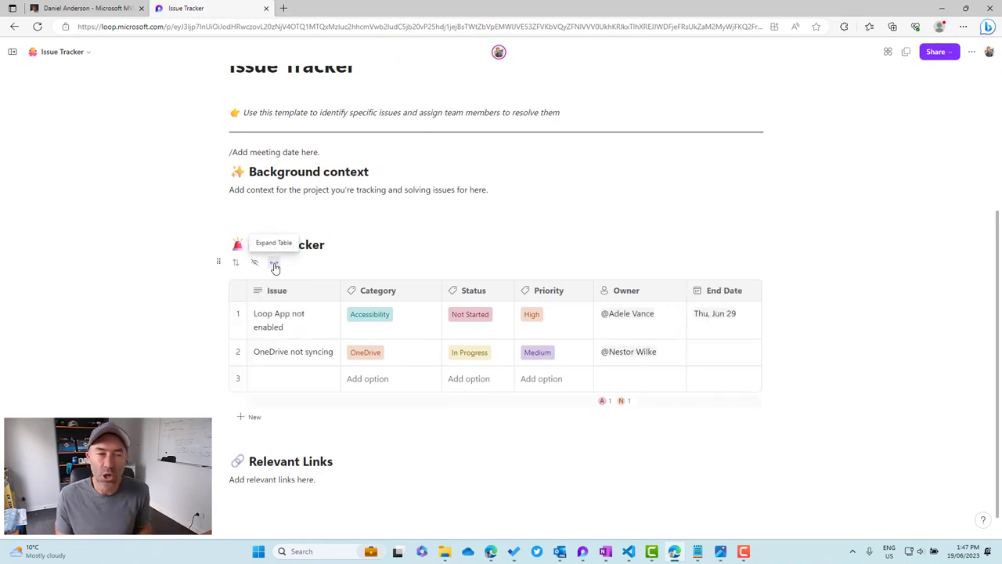
click(274, 266)
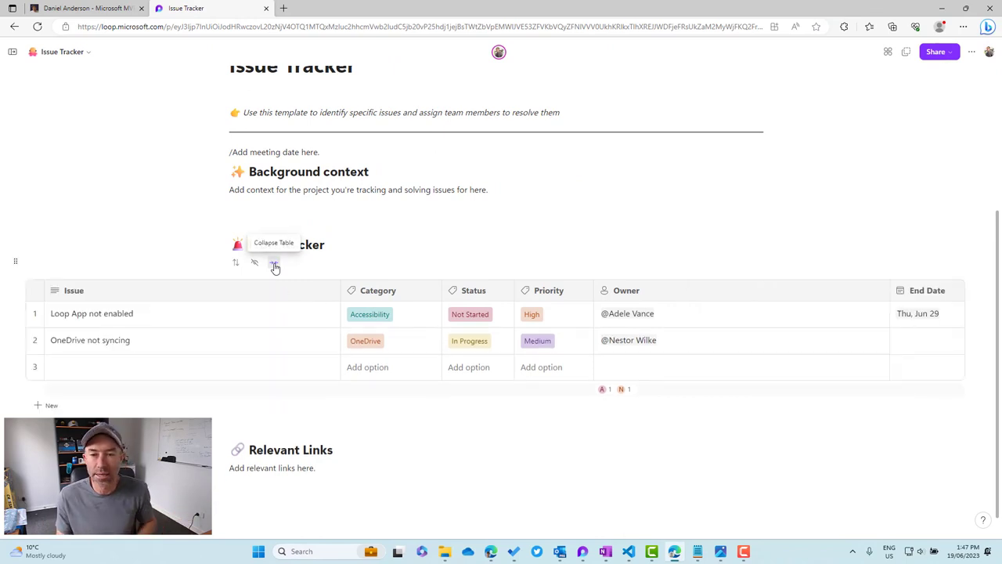
click(274, 265)
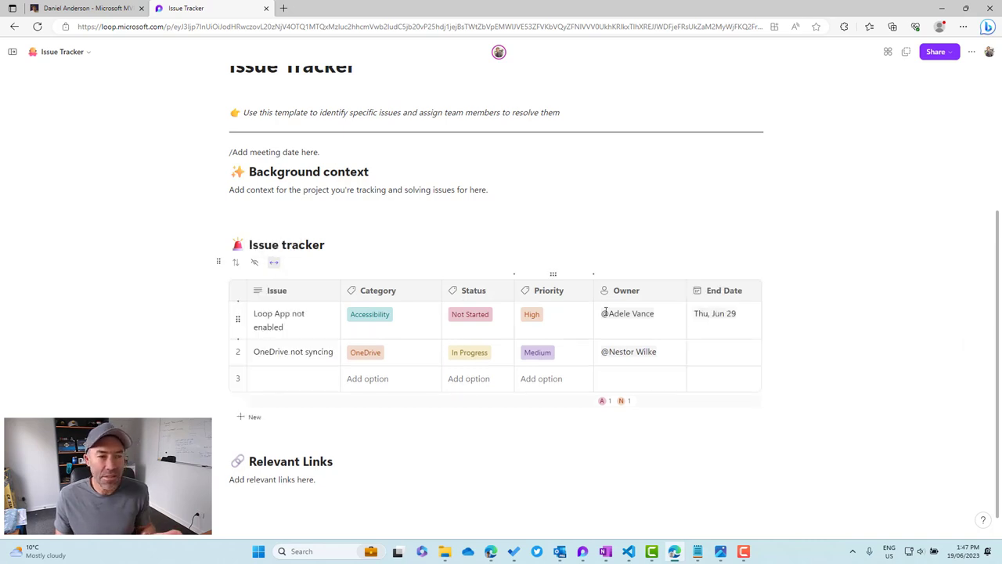
click(274, 265)
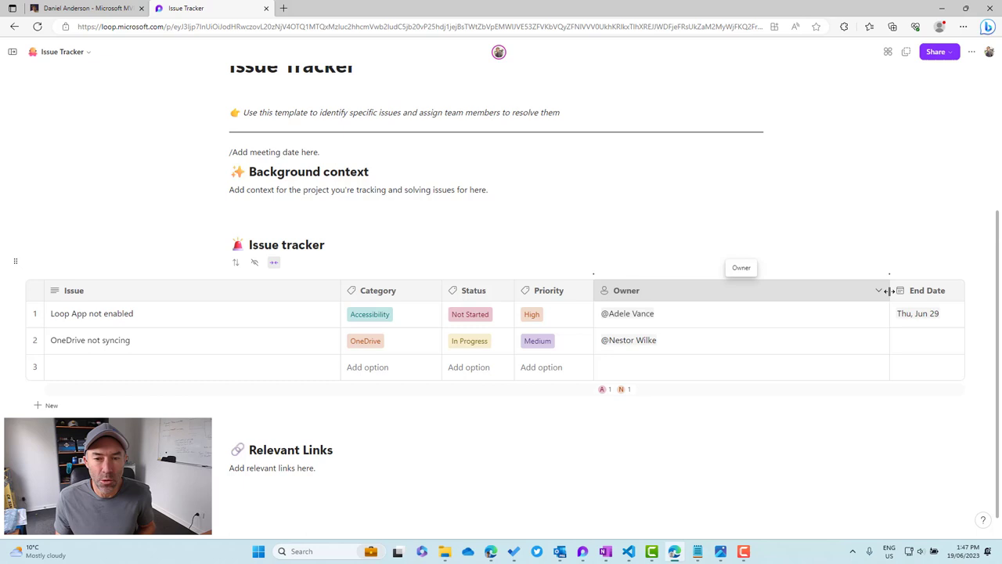
drag(889, 291, 729, 295)
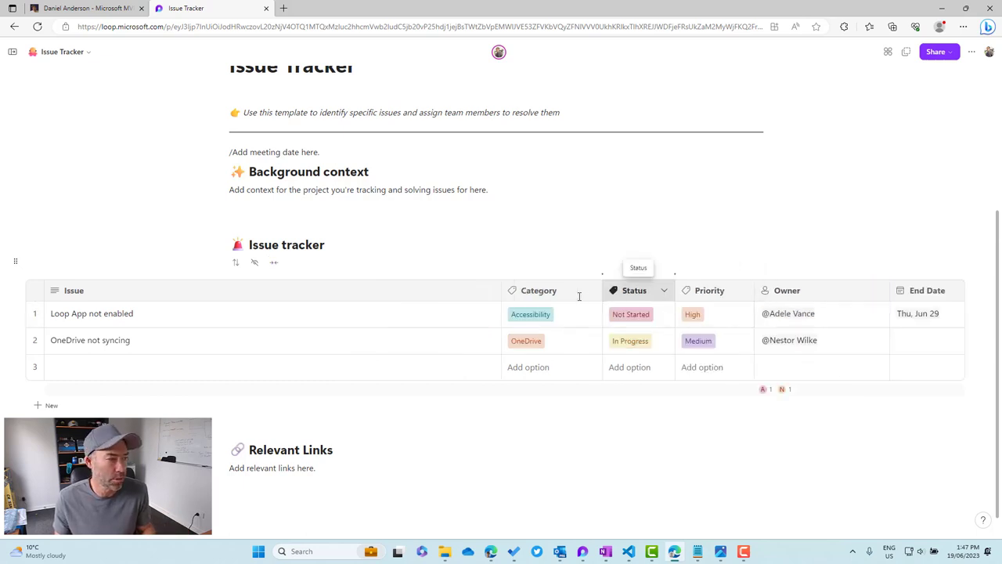
drag(499, 291, 242, 292)
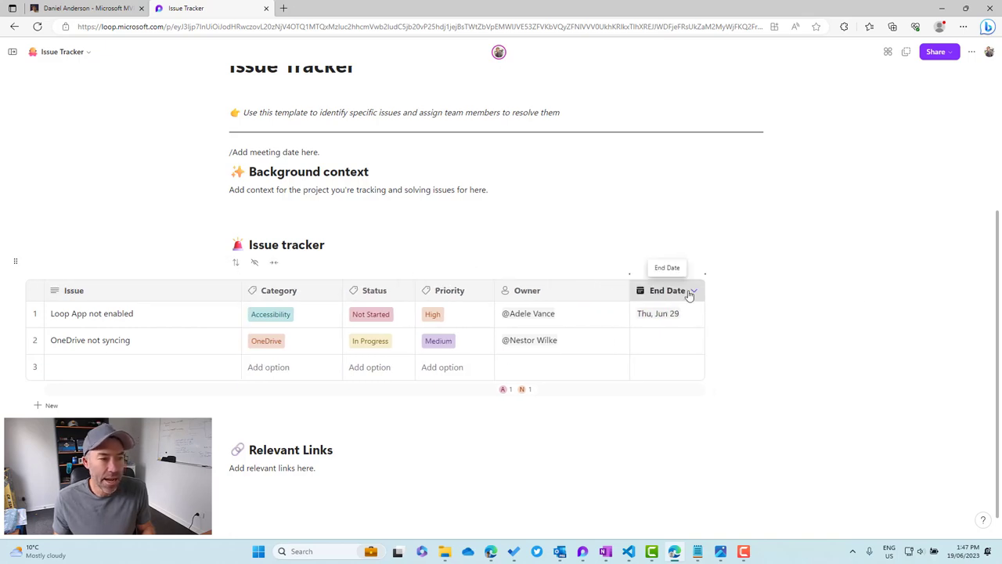
Add Column 8 to the tracker table and change its type to Number
click(706, 274)
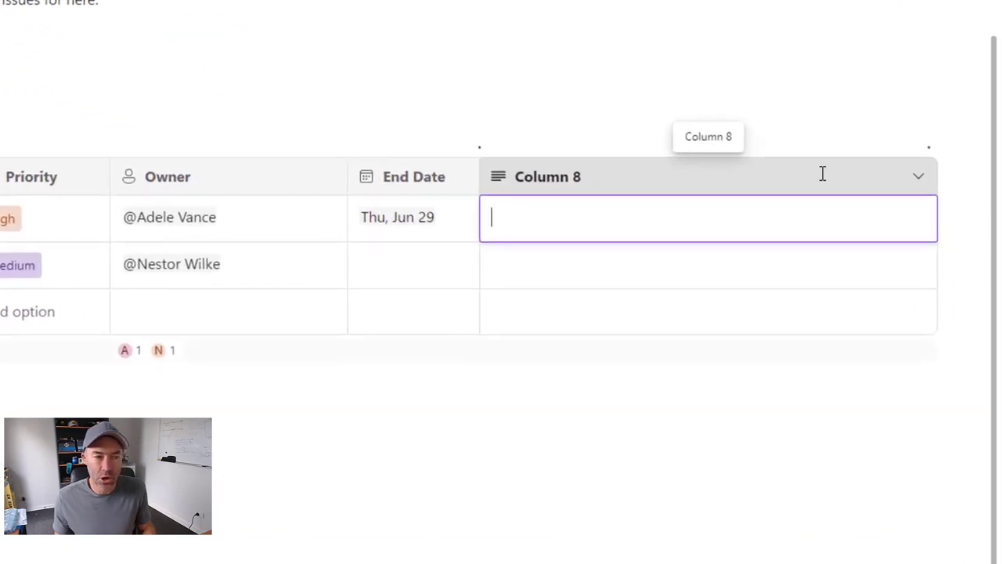
click(938, 244)
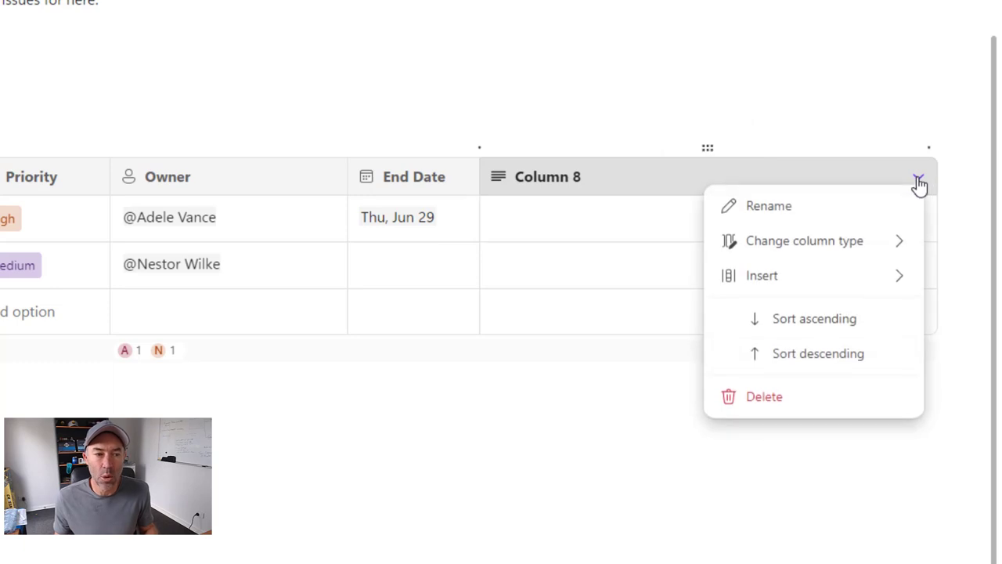
click(838, 250)
click(584, 282)
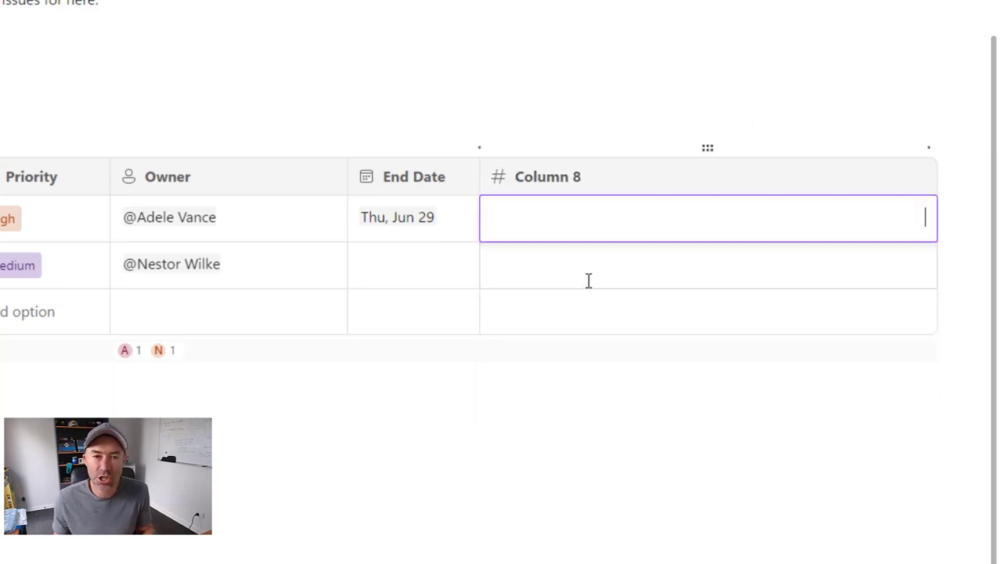
Enter 8, 6 and 6 in Column 8 and check its Sum total of 20
text(8)
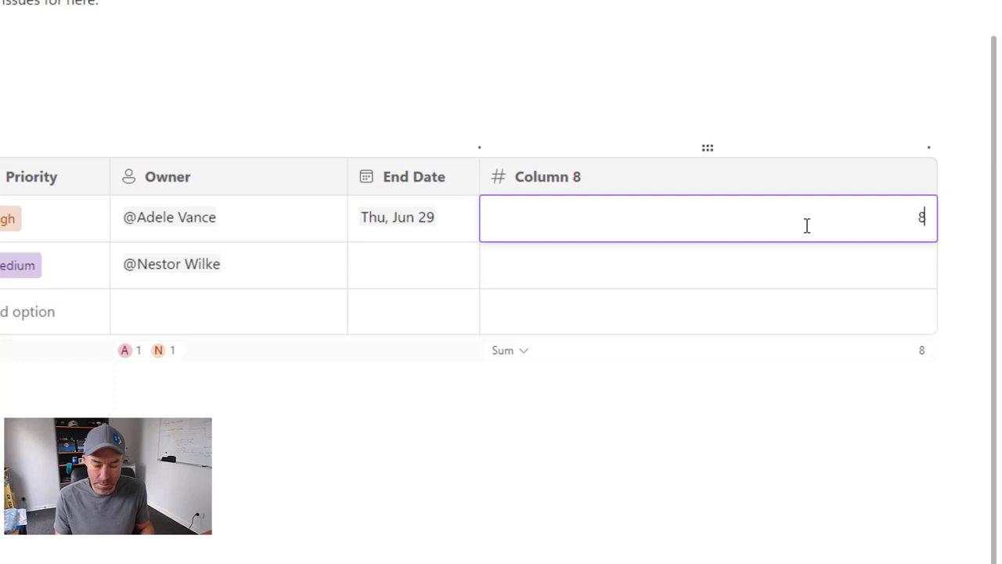
key(Return)
text(6)
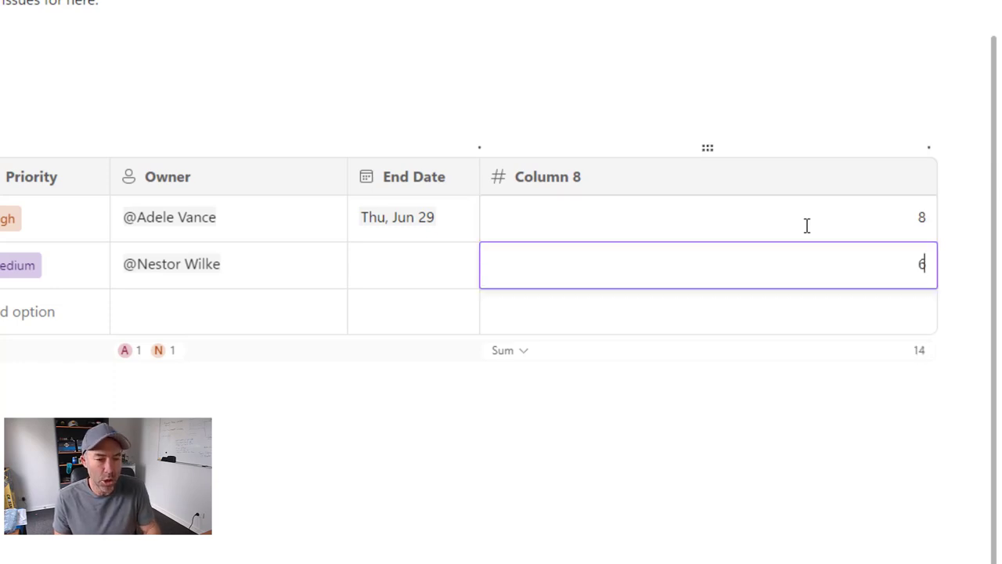
key(Return)
text(6)
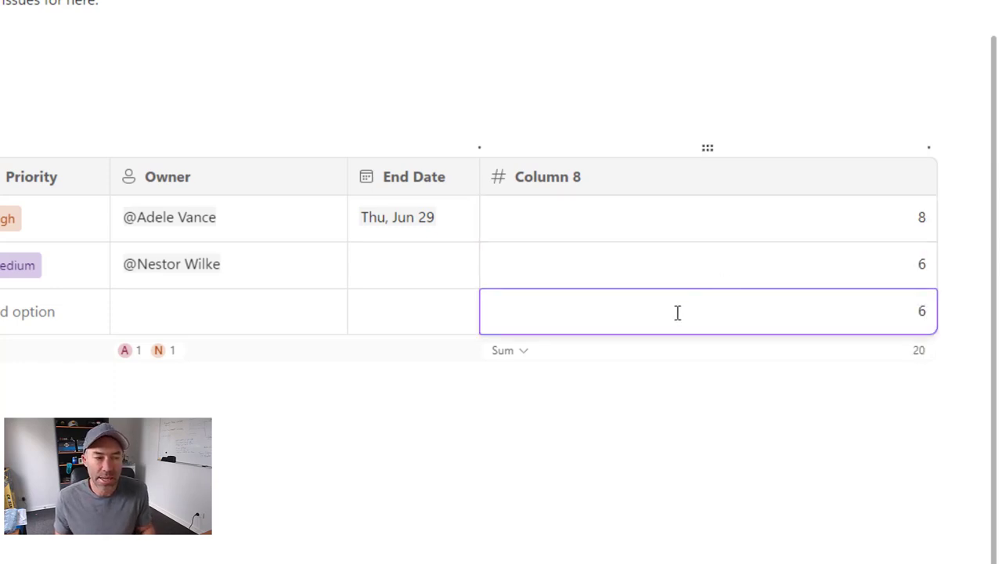
click(525, 352)
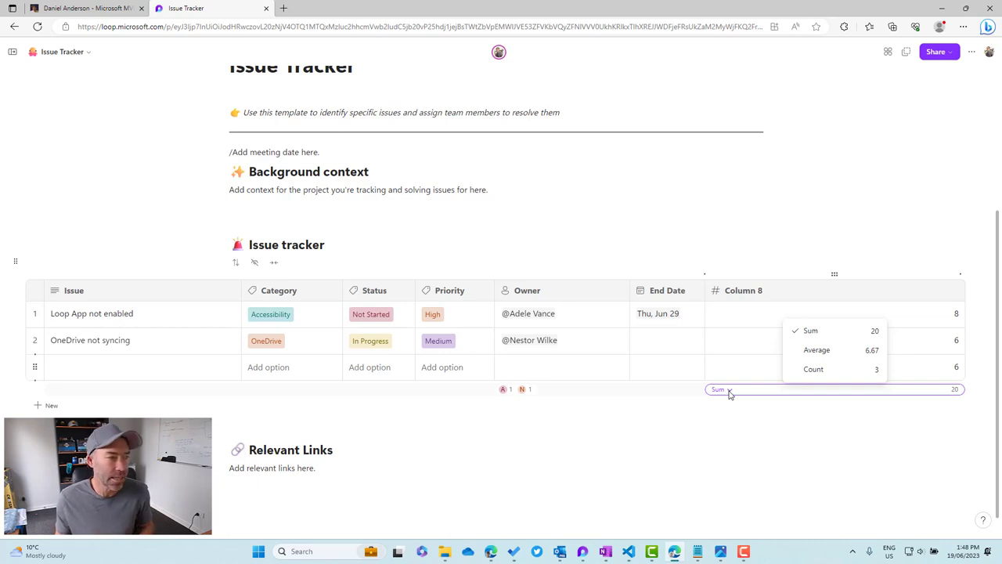
click(413, 216)
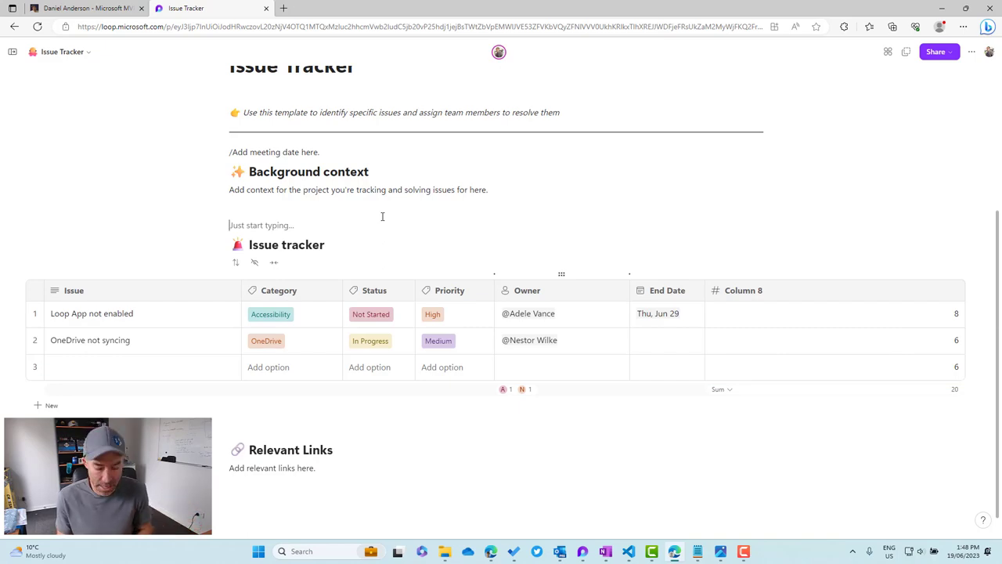
text(@)
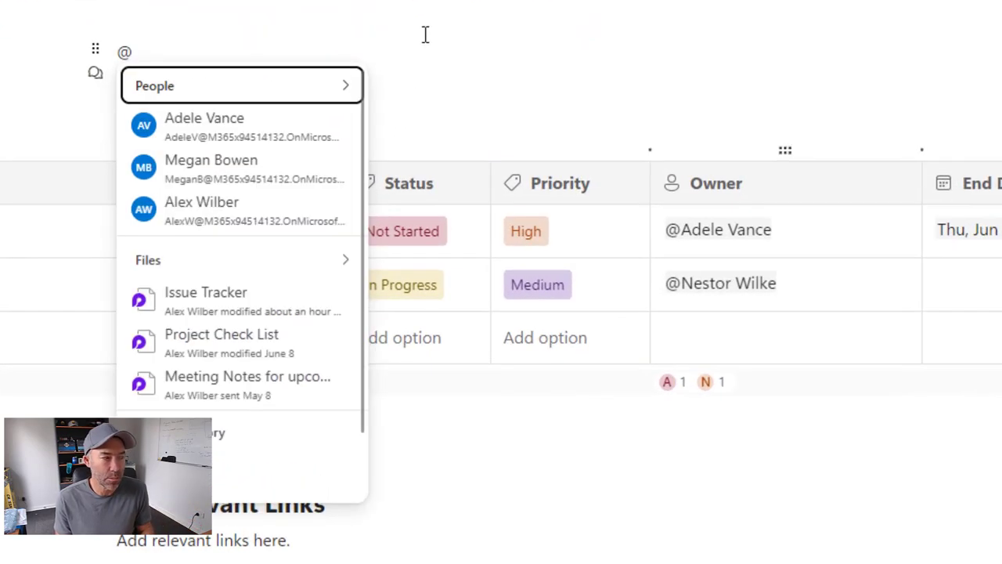
text(des)
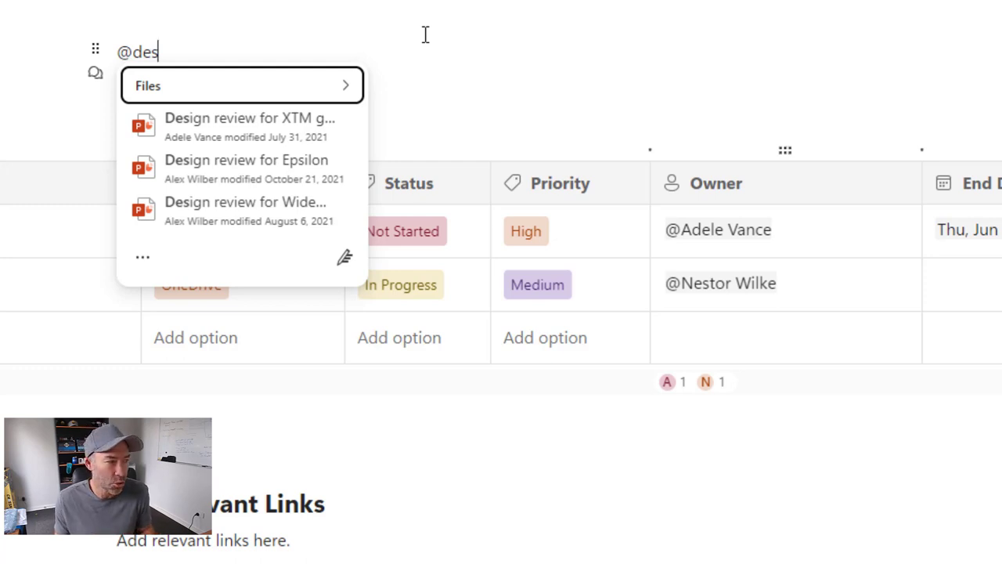
click(249, 138)
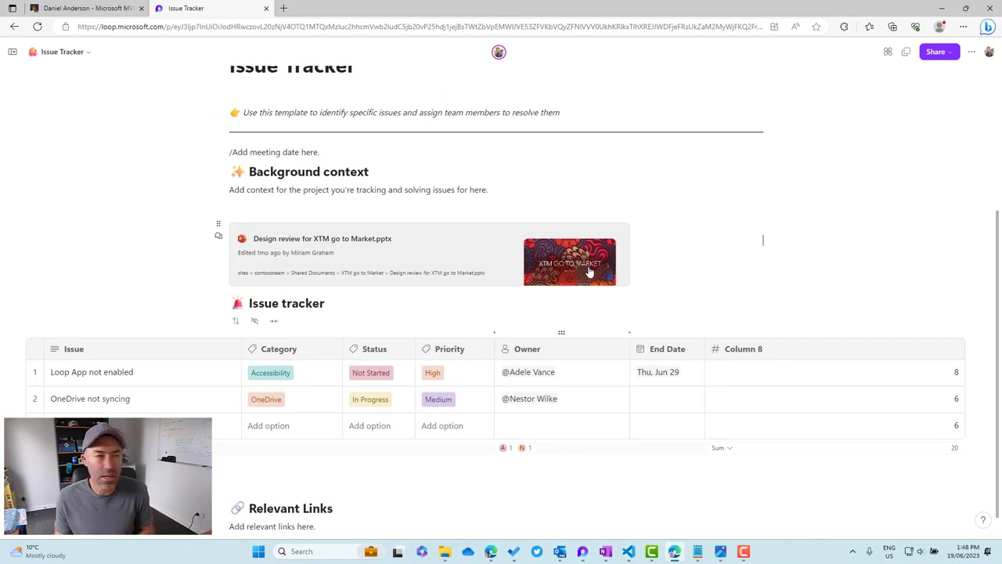
Start a boost on the Background context paragraph and choose the confetti celebration
click(234, 193)
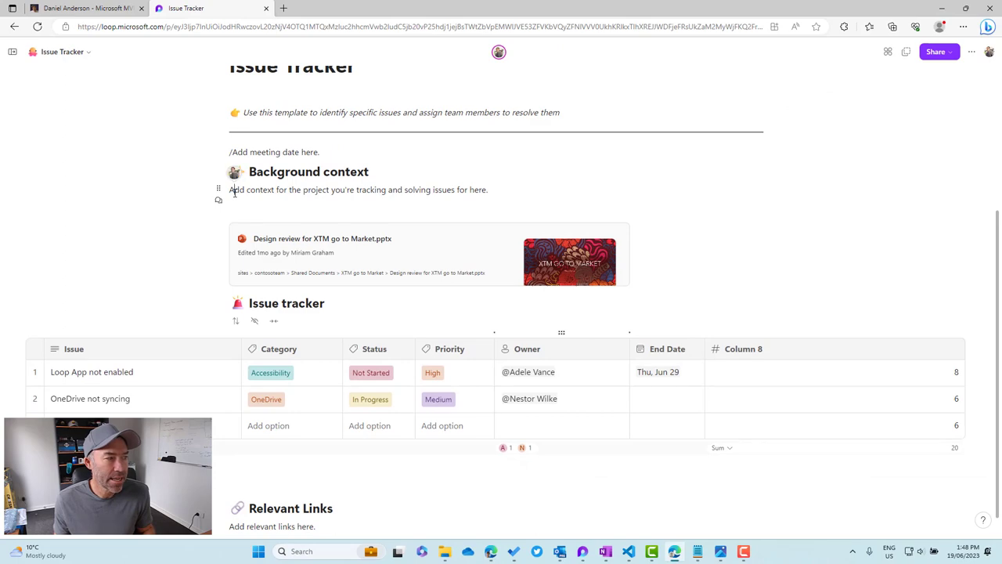
mouse_move(220, 201)
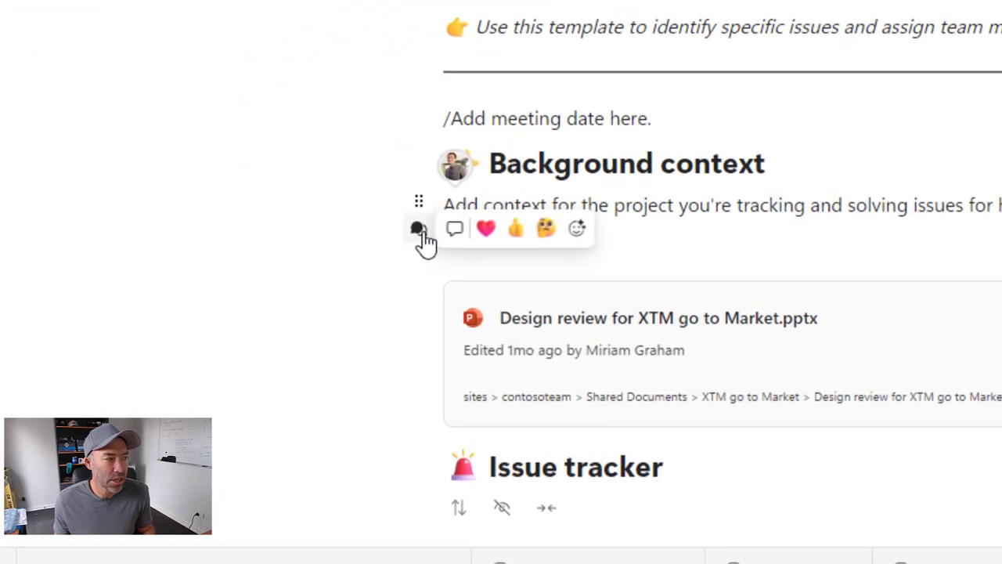
click(577, 230)
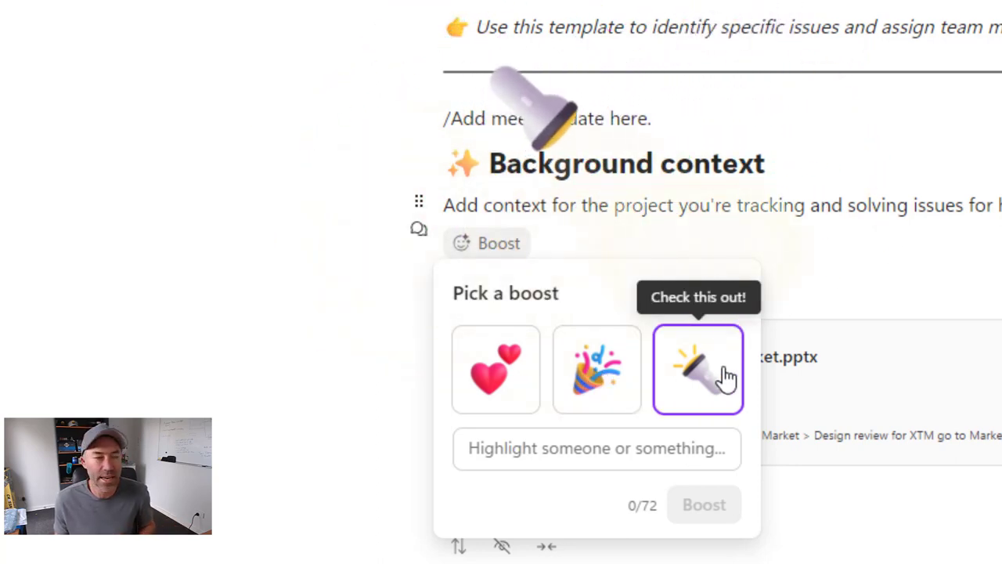
click(611, 395)
Write a 'Great effort' message to the teammate, correct 'effrot' to 'effort', and send the boost
click(551, 452)
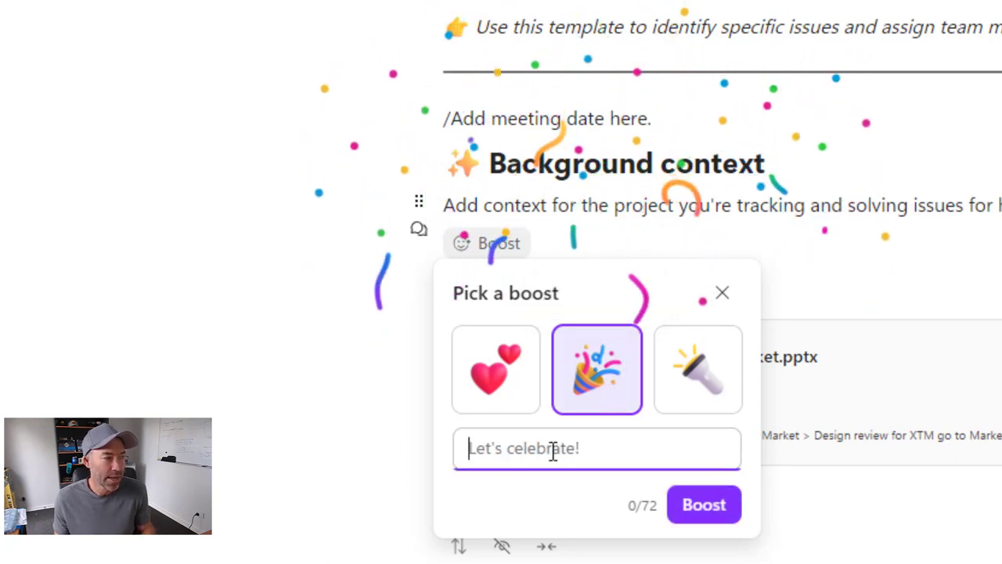
text(Great effrot)
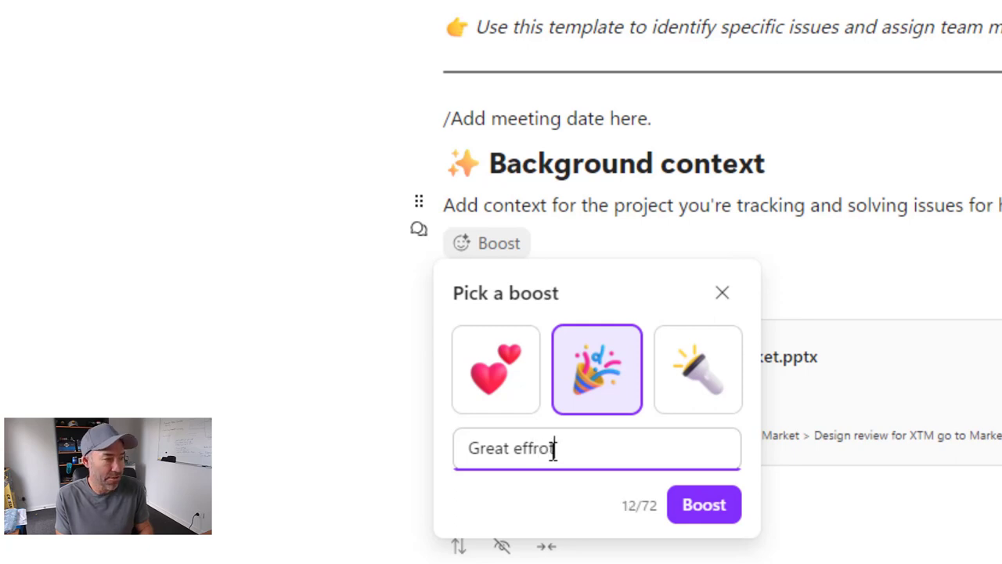
text( Nestor)
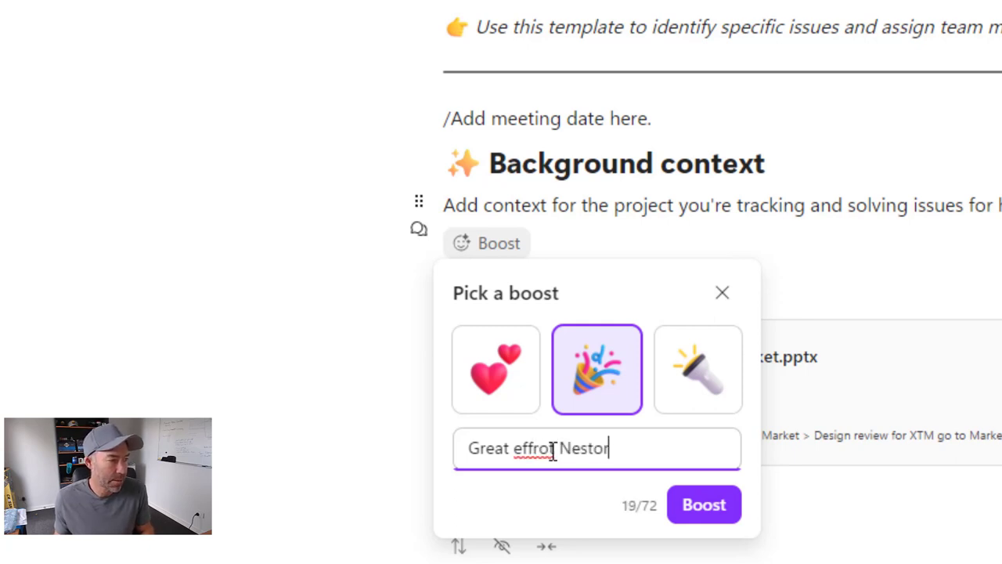
click(553, 452)
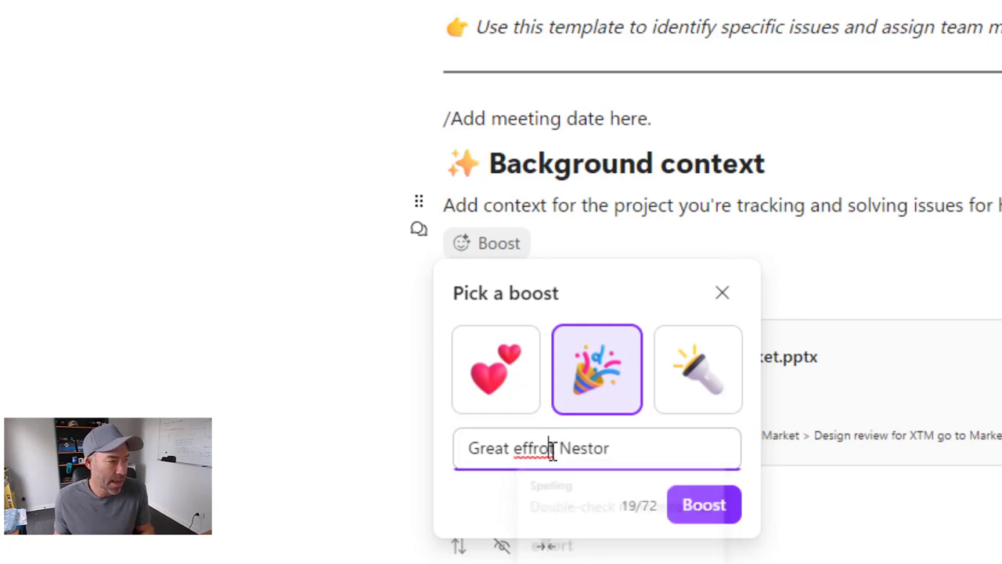
click(548, 544)
click(704, 505)
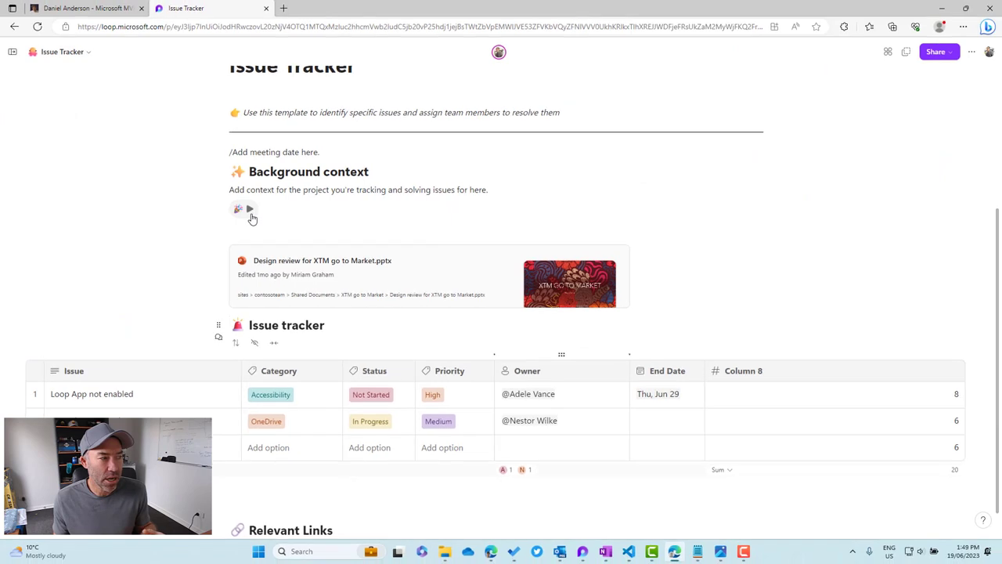
Replay the confetti boost on Background context twice to view its congratulatory message
click(244, 216)
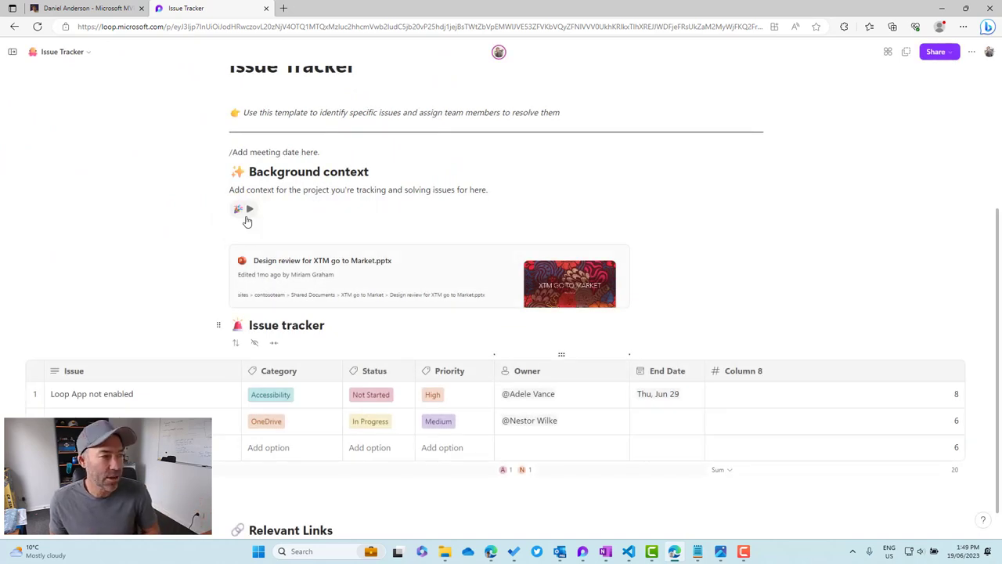
click(246, 220)
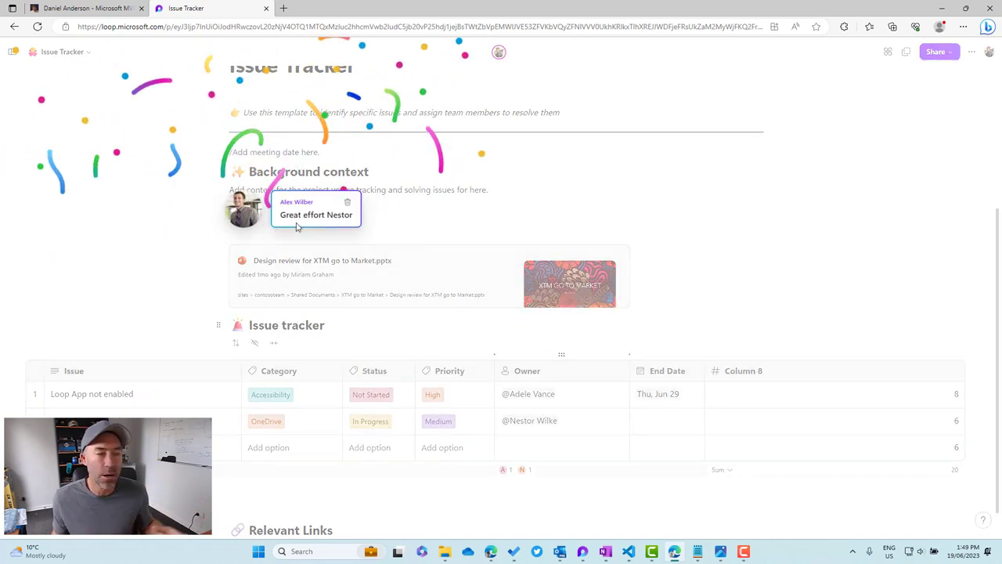